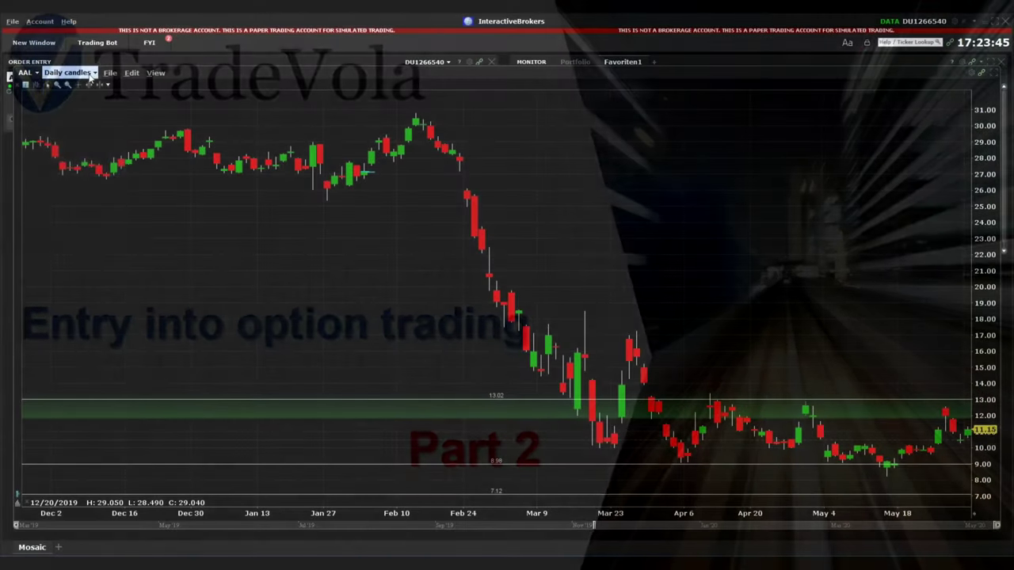
Add a horizontal trendline at about 17.06 on the AAL daily chart, at the late-March high
click(83, 73)
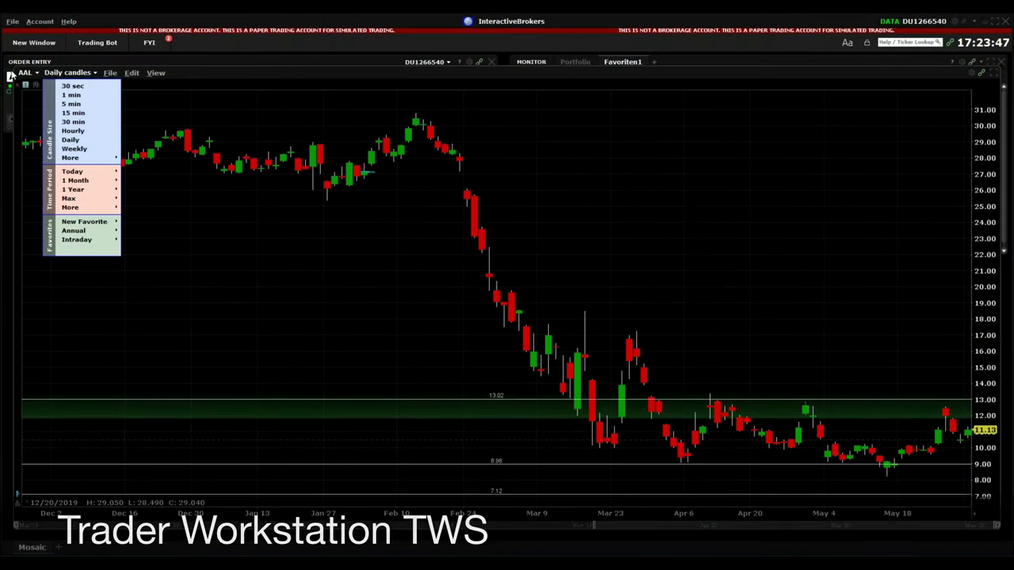
click(47, 84)
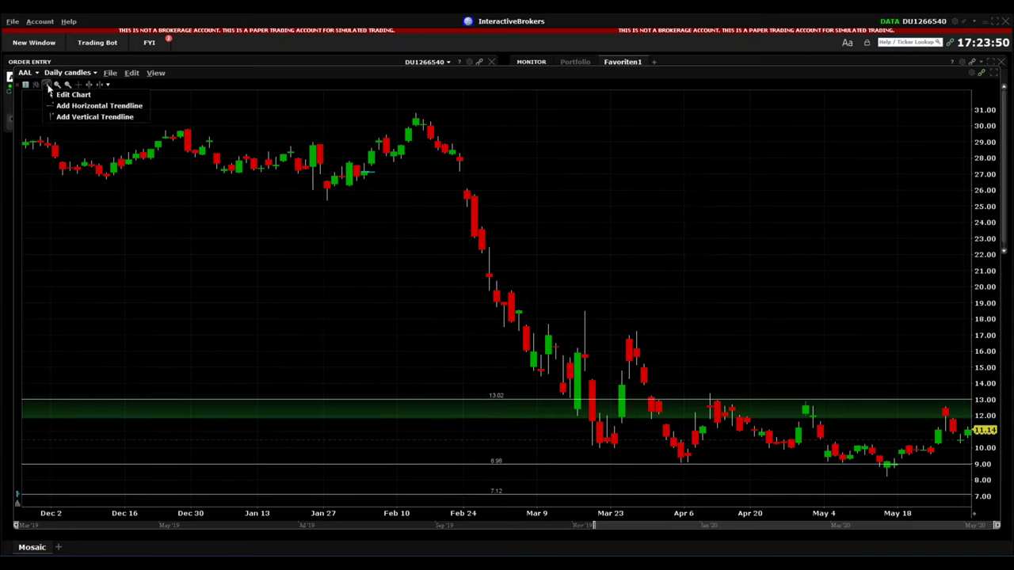
click(99, 105)
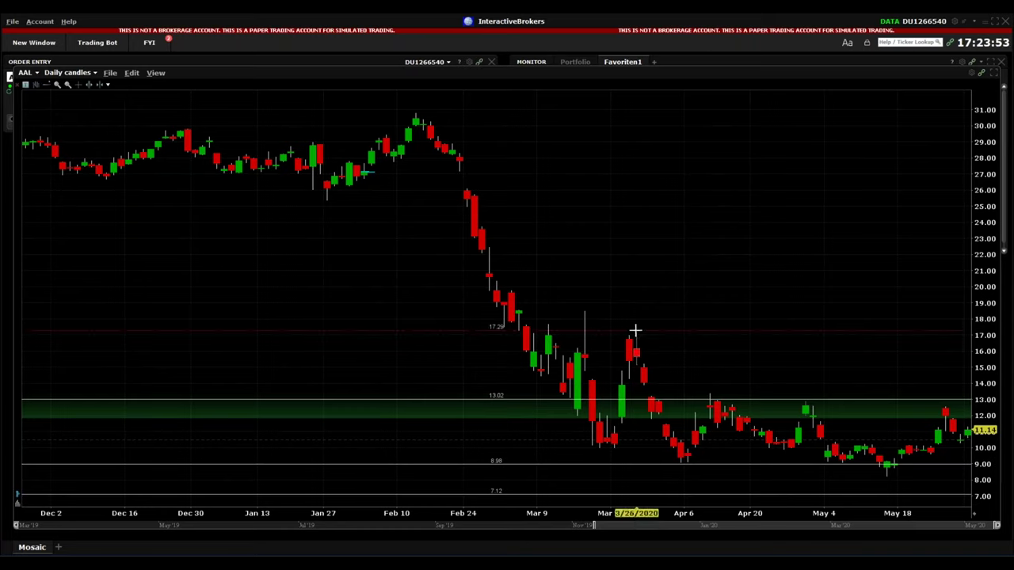
click(638, 334)
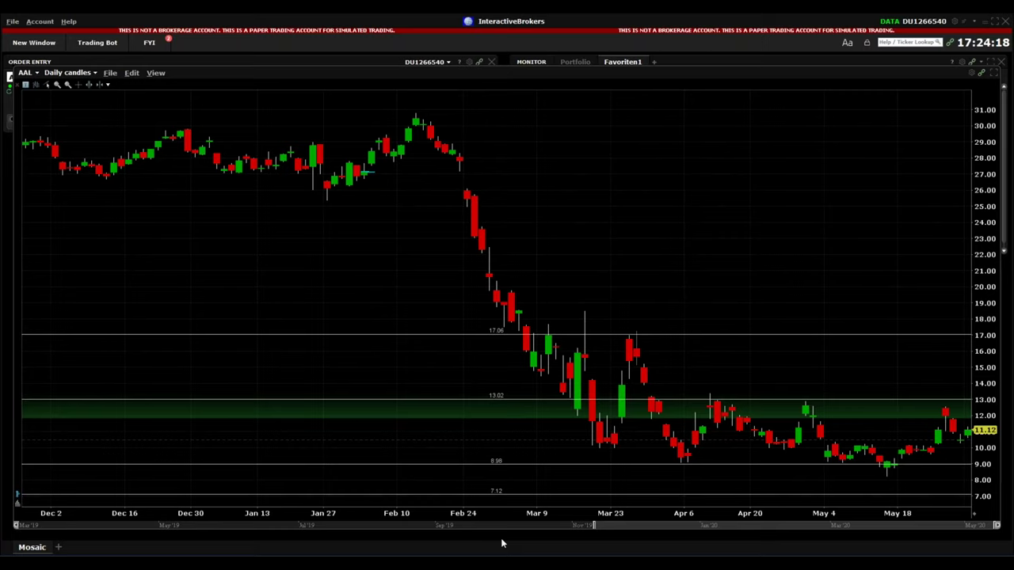
Open an OptionTrader window for AAL and display the option chain expiring JUL 17 '20
mouse_move(535, 569)
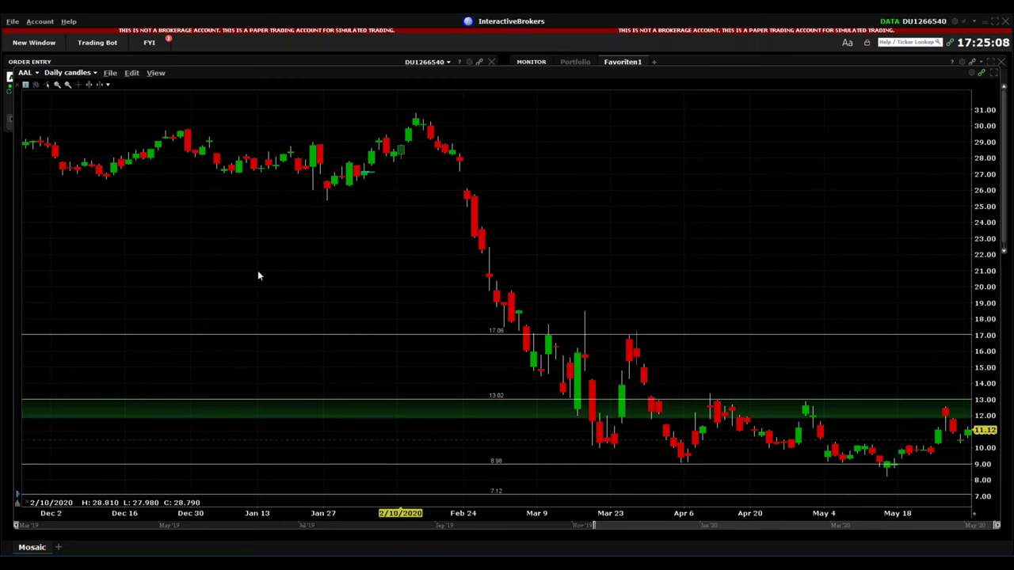
click(34, 46)
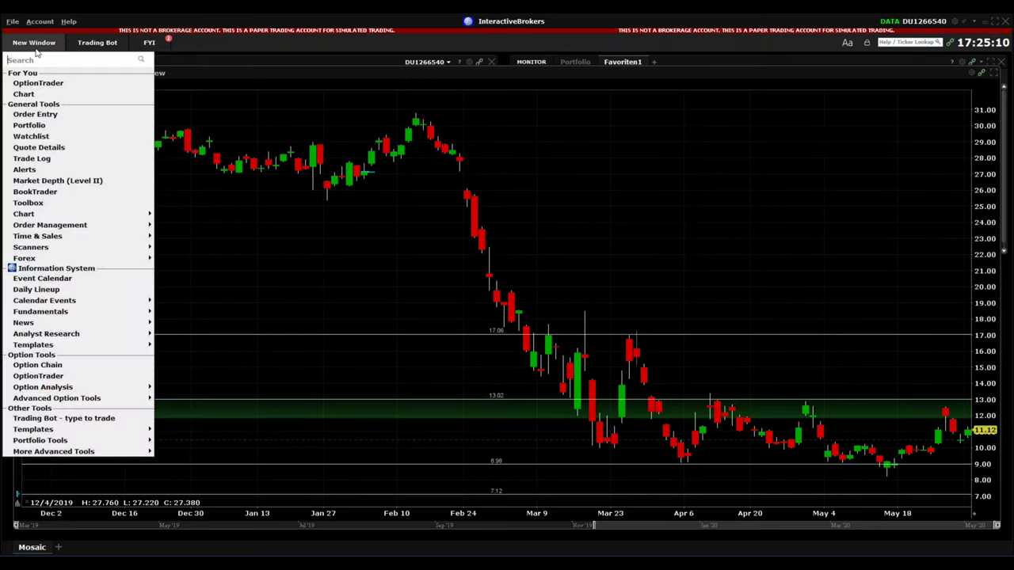
click(50, 83)
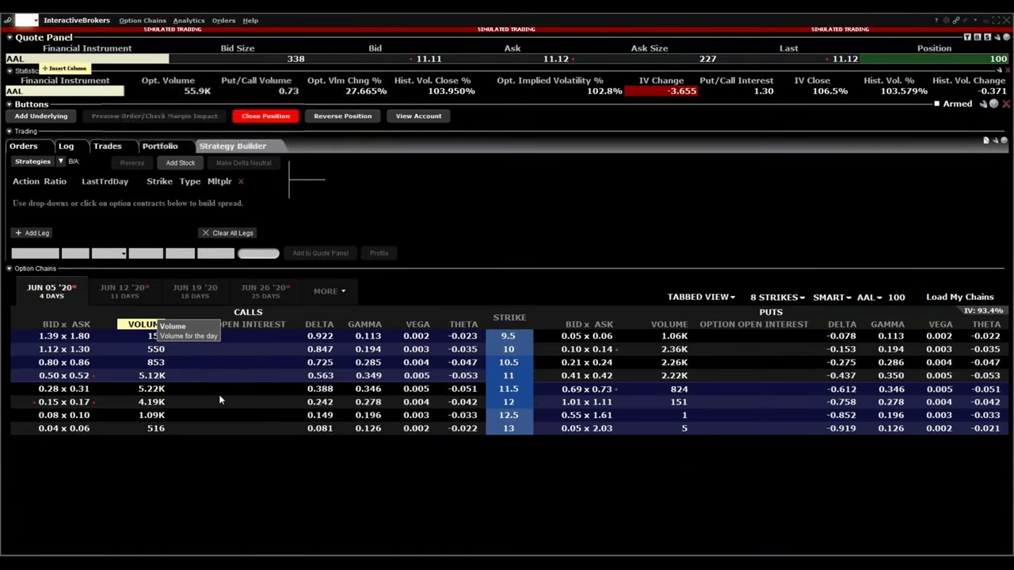
click(343, 299)
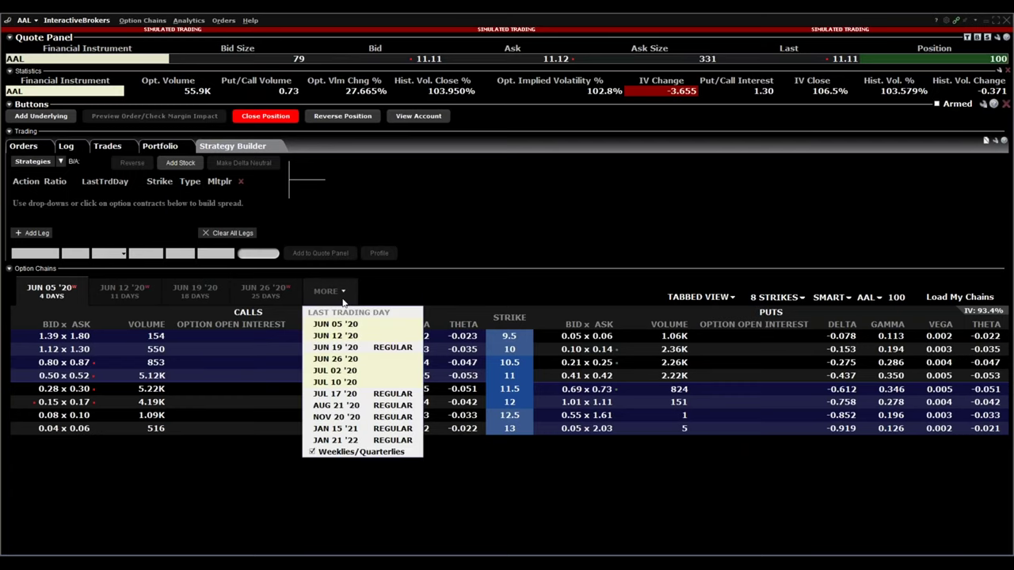
click(354, 396)
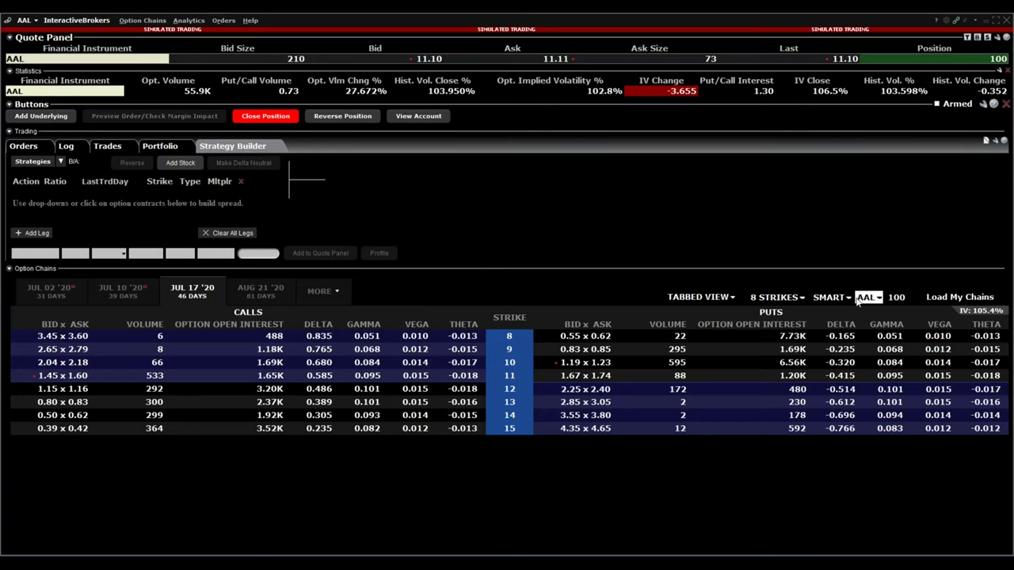
Extend the option chain's individually selected strikes upward by including every strike from 14.0 to 17.0
click(772, 297)
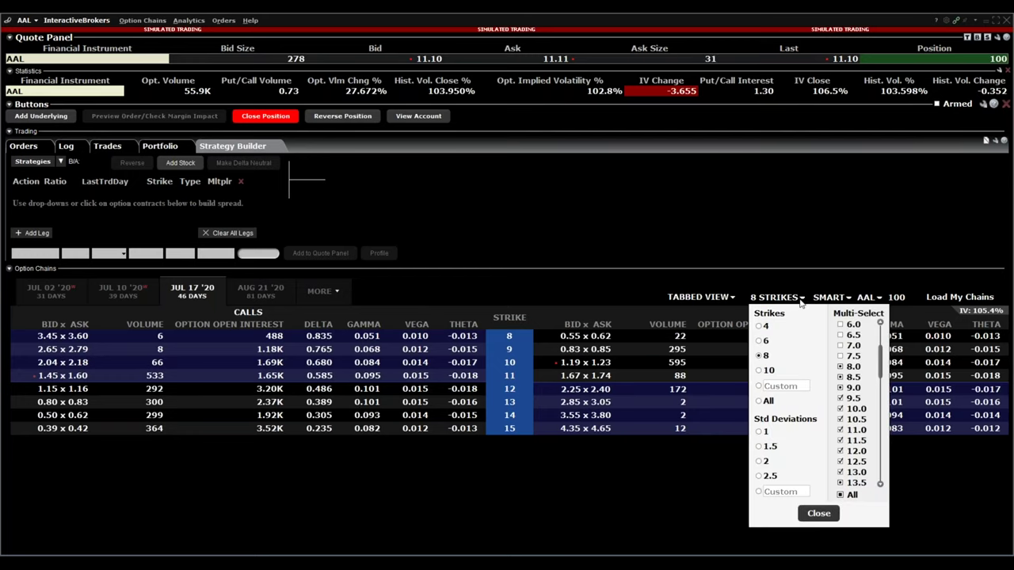
click(879, 483)
click(879, 484)
click(879, 484)
click(879, 484)
click(879, 484)
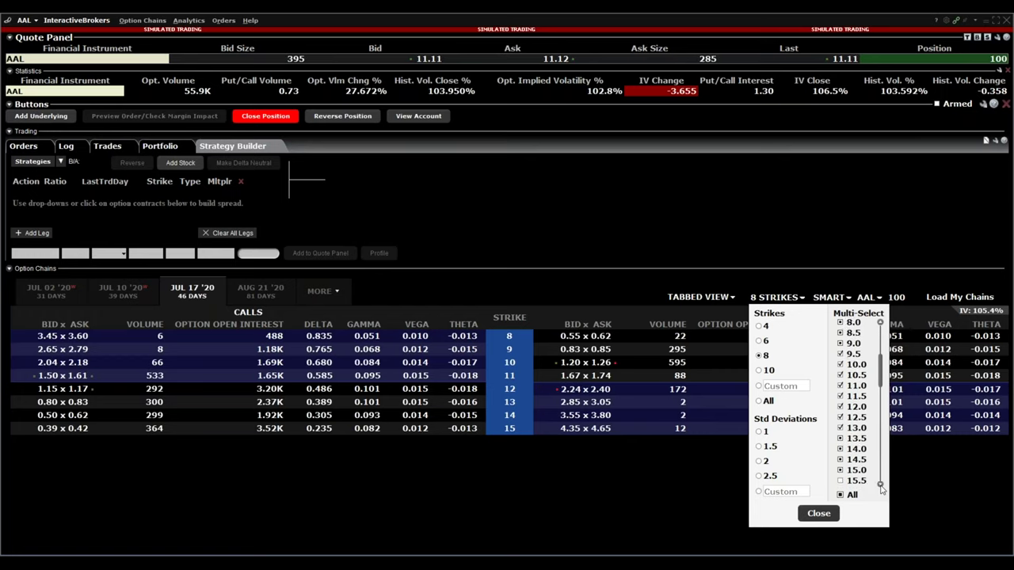
click(879, 483)
click(879, 484)
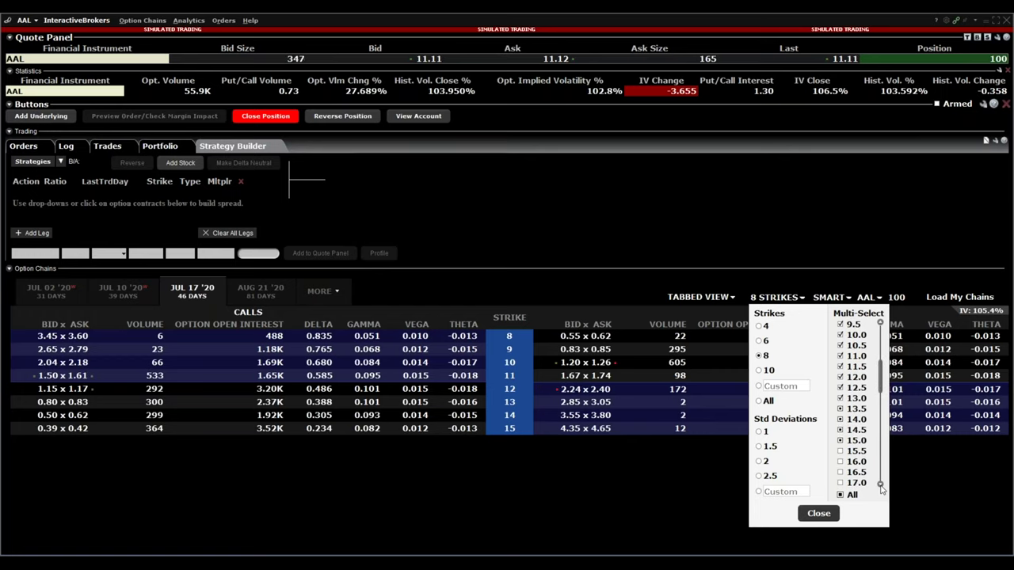
click(840, 483)
click(840, 420)
click(840, 430)
click(840, 440)
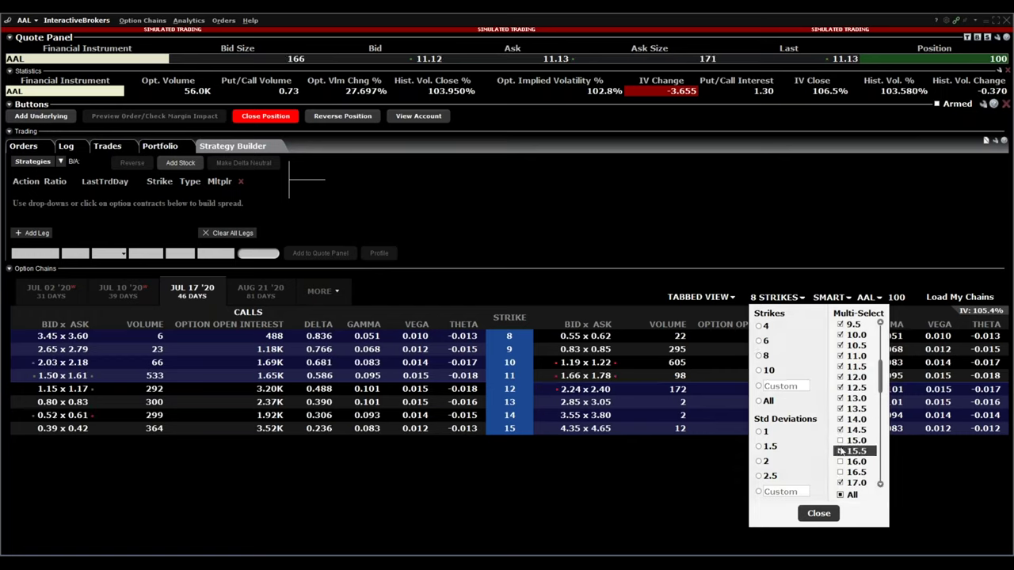
click(840, 452)
click(840, 462)
click(840, 473)
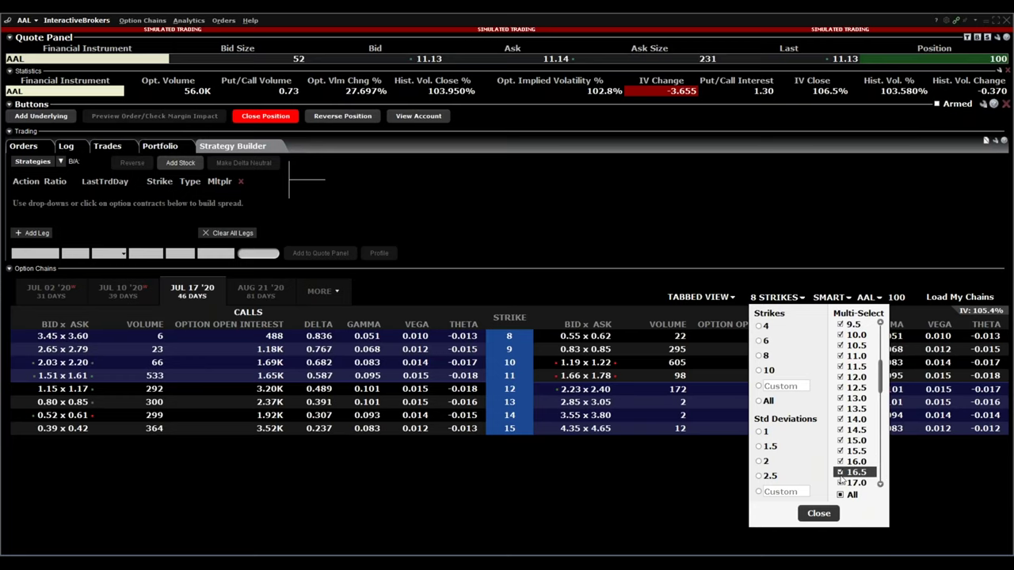
click(818, 513)
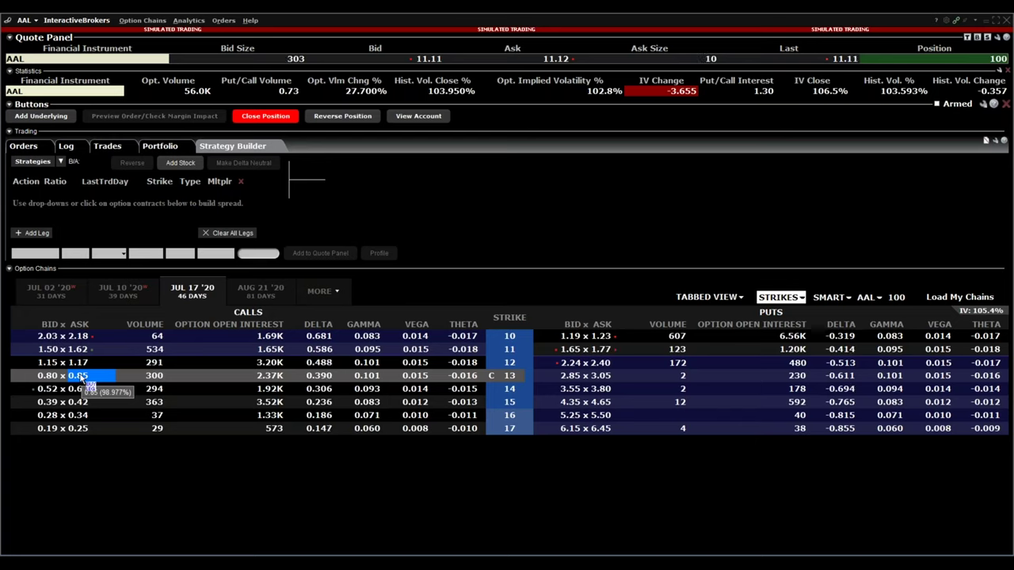
Build a bull call spread by buying the JUL 17 '20 13 call and selling the 17 call
click(87, 383)
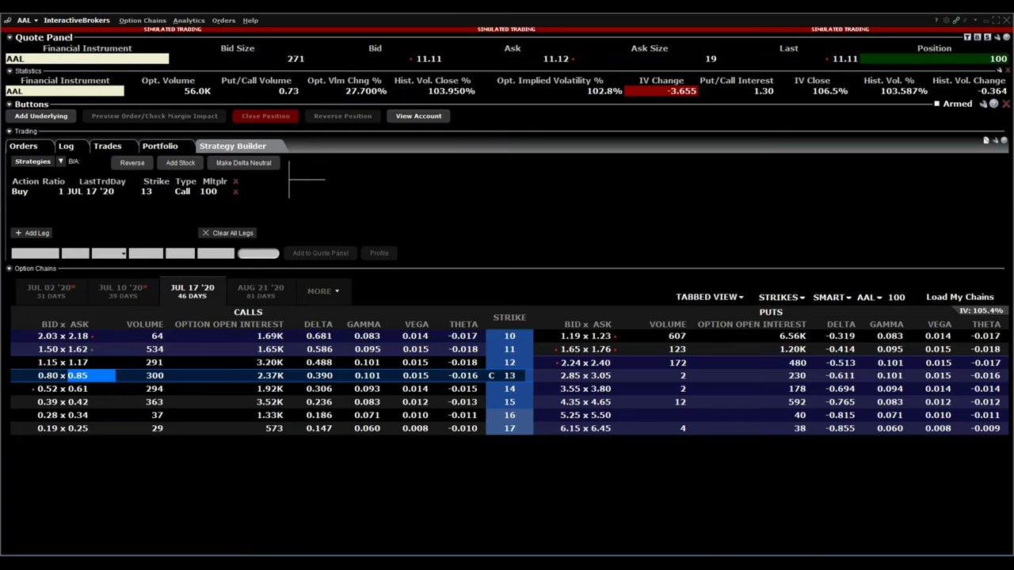
click(49, 428)
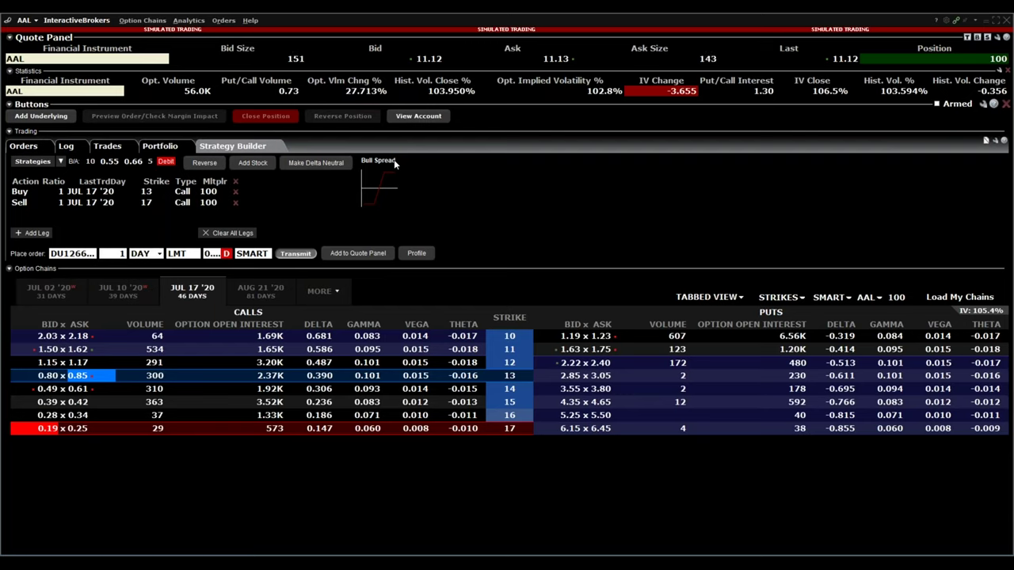
Open the bull call spread's performance profile and examine its maximum loss and maximum return
click(417, 253)
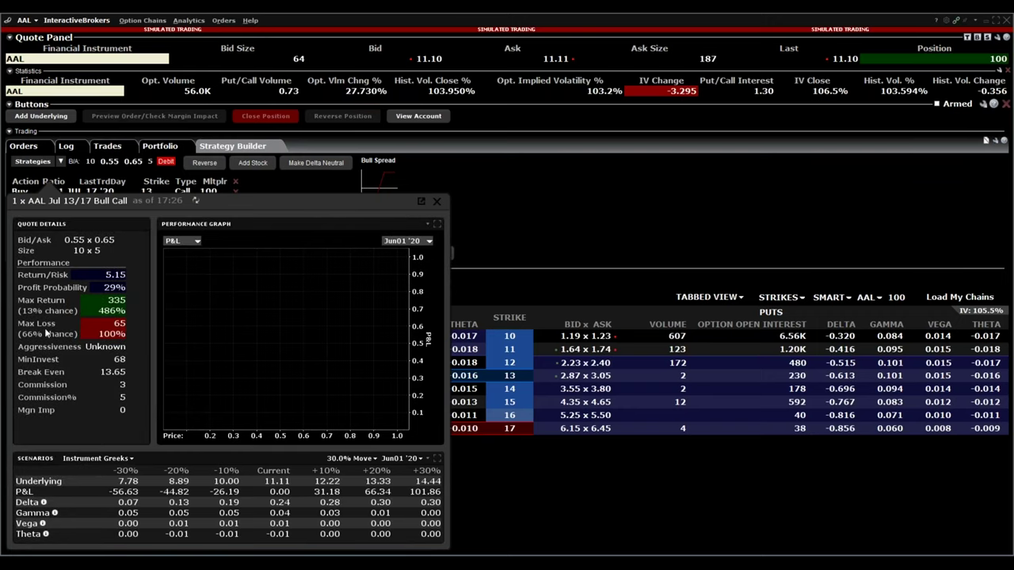
mouse_move(104, 326)
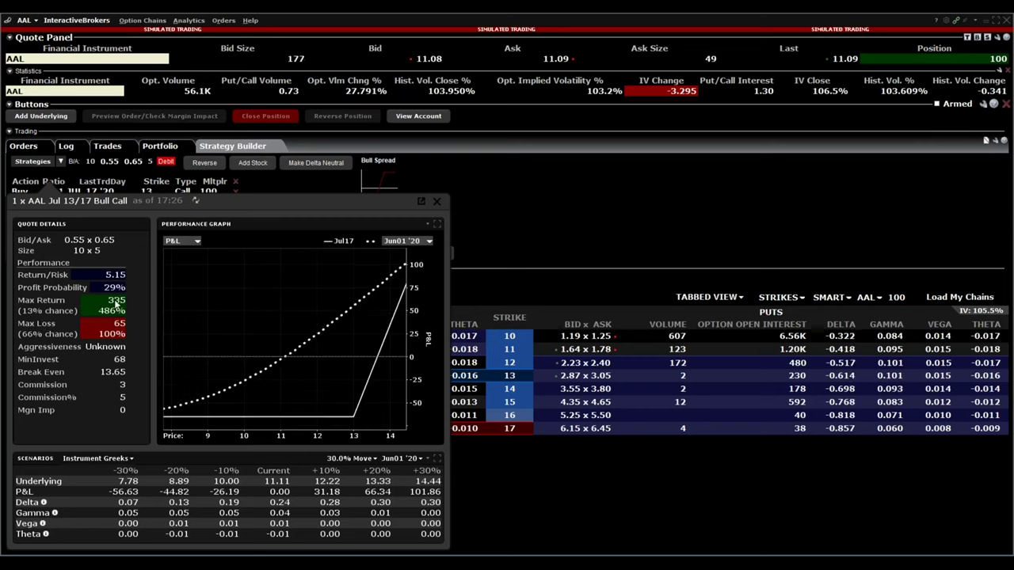
mouse_move(120, 310)
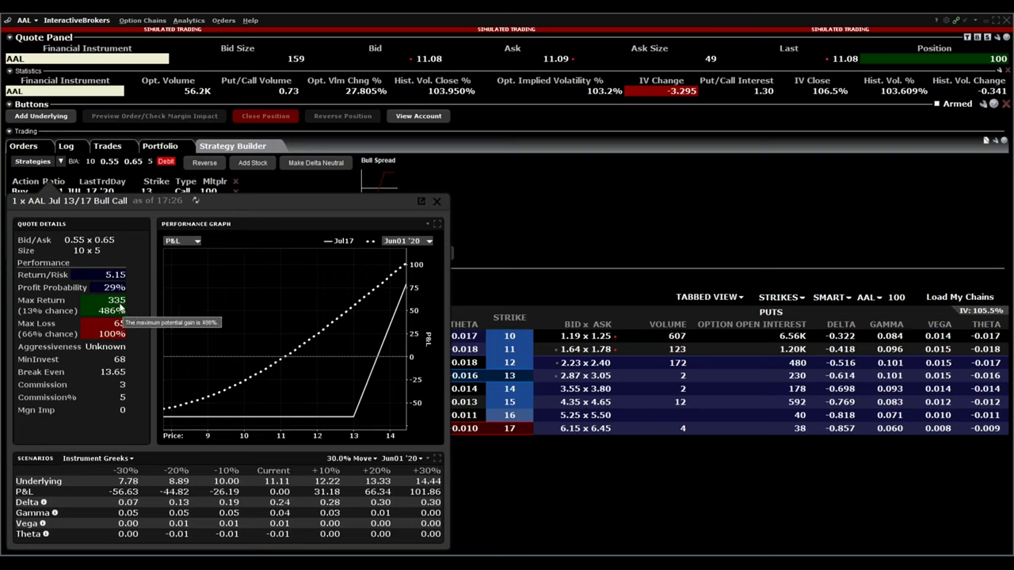
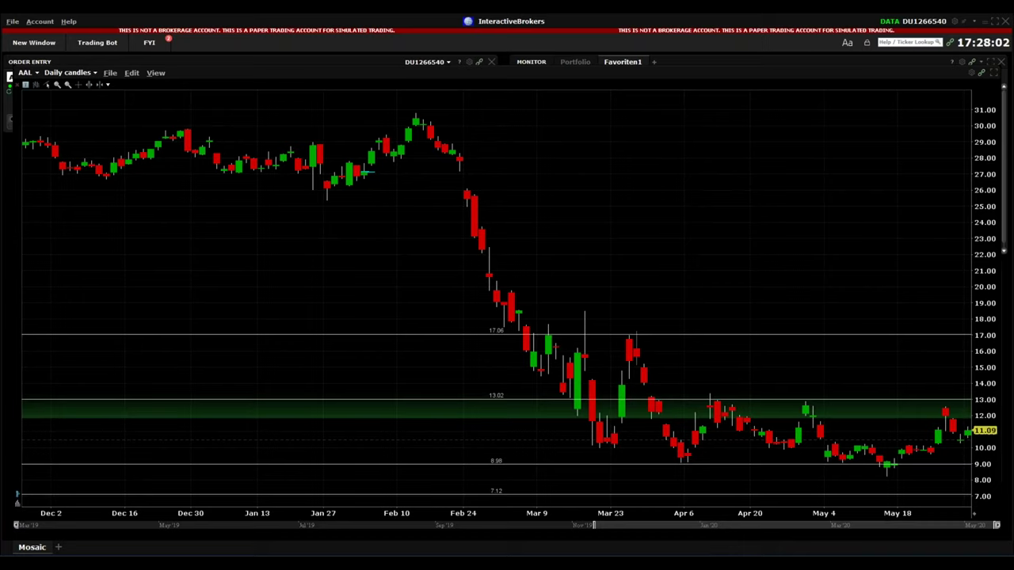
Return to the OptionTrader window and set the bull spread order's limit price to 0.52
mouse_move(543, 529)
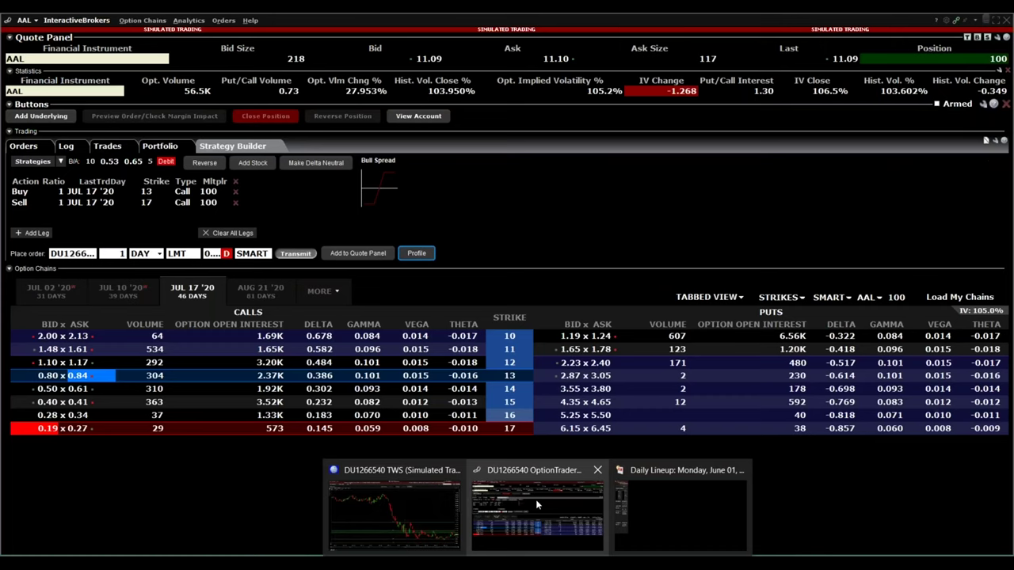
click(543, 530)
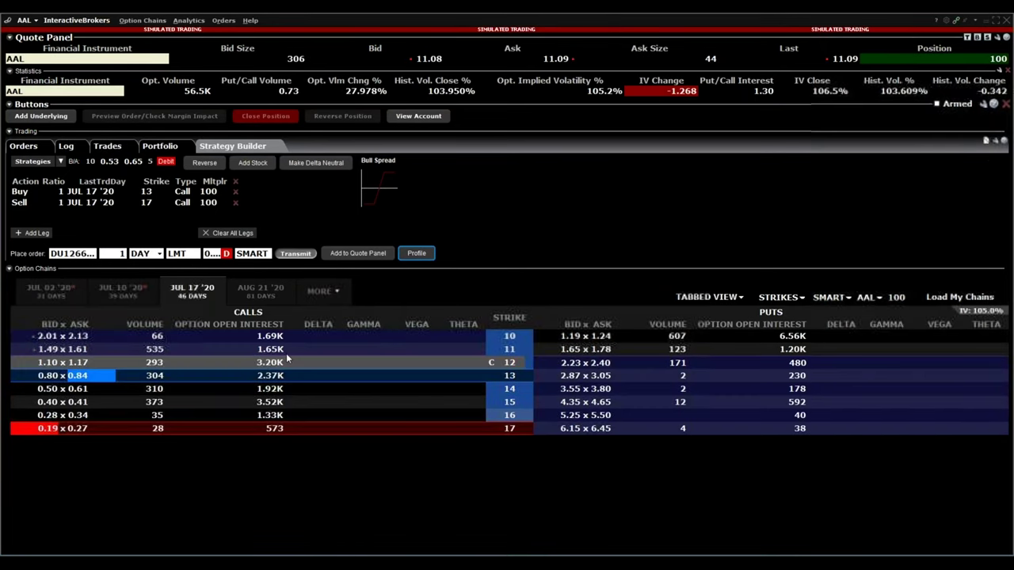
click(214, 255)
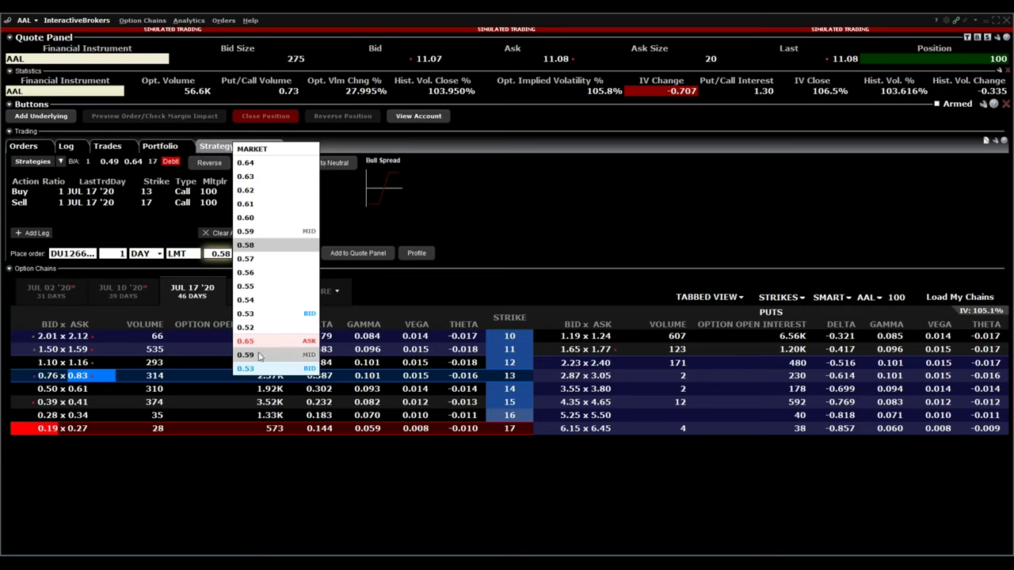
click(256, 327)
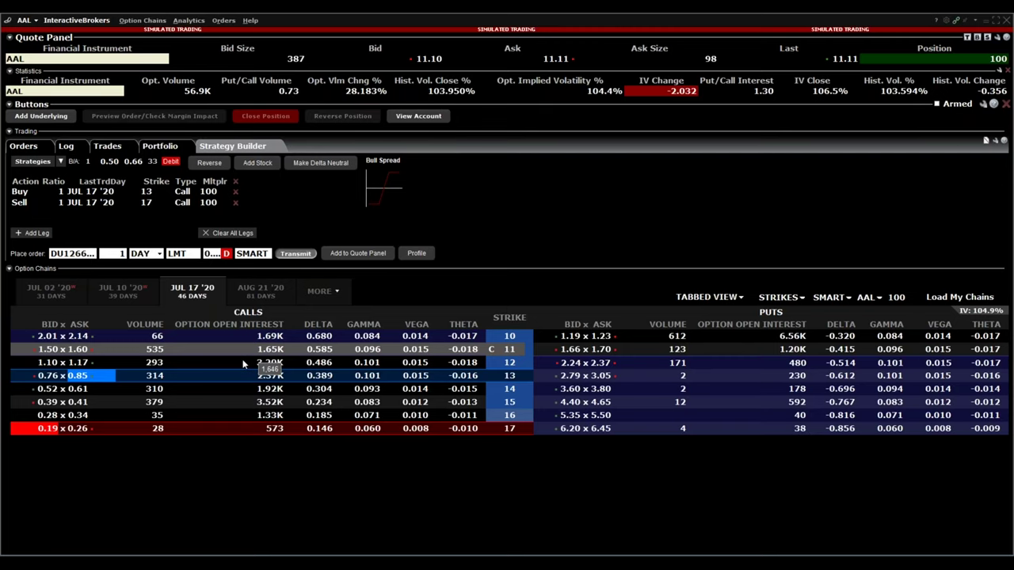
Examine the spread's performance graph with its date set to Jul17 '20, including the break-even point, and close the profile
click(417, 253)
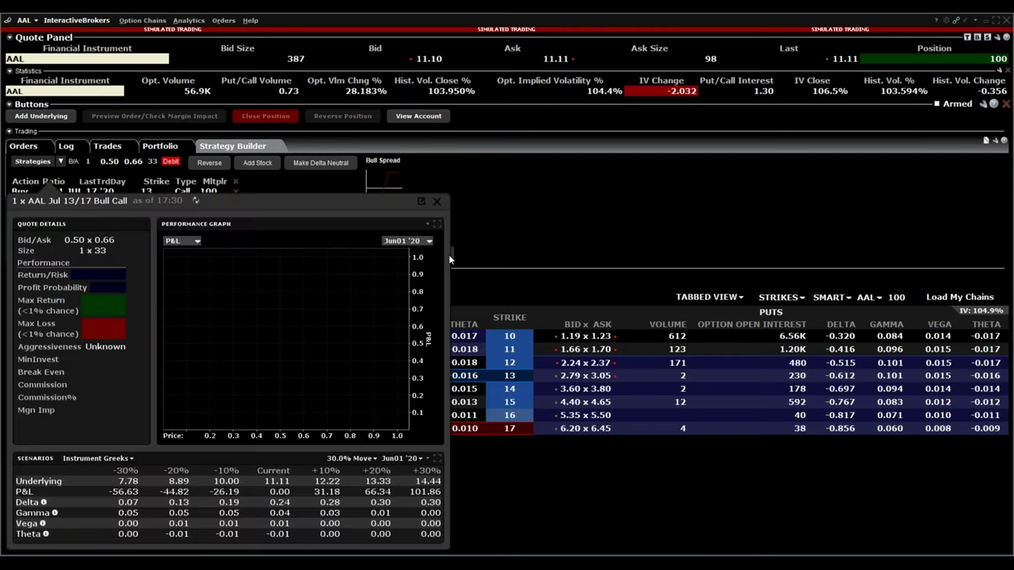
click(420, 240)
scroll(431, 313, down, 5)
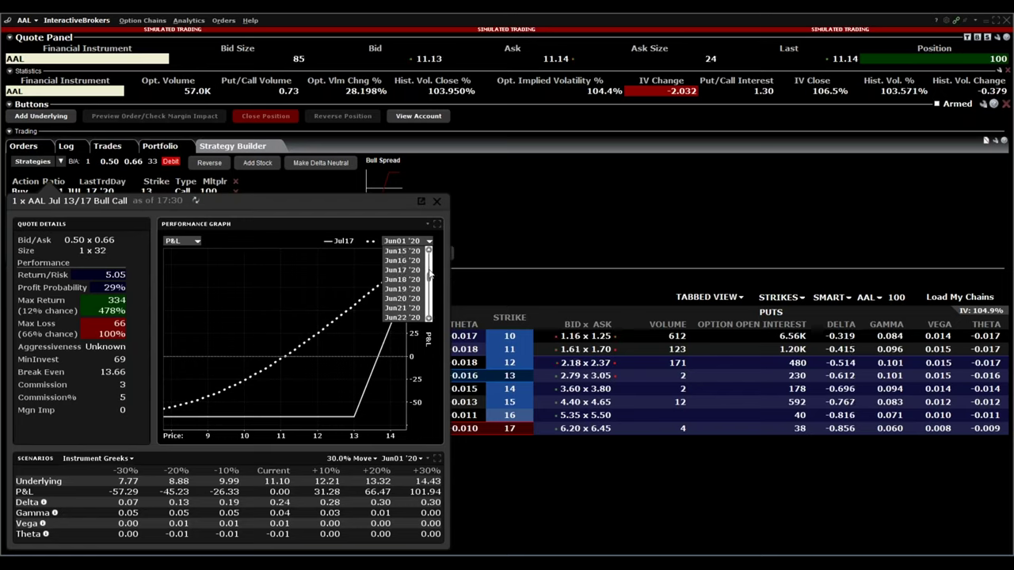
drag(430, 273, 428, 315)
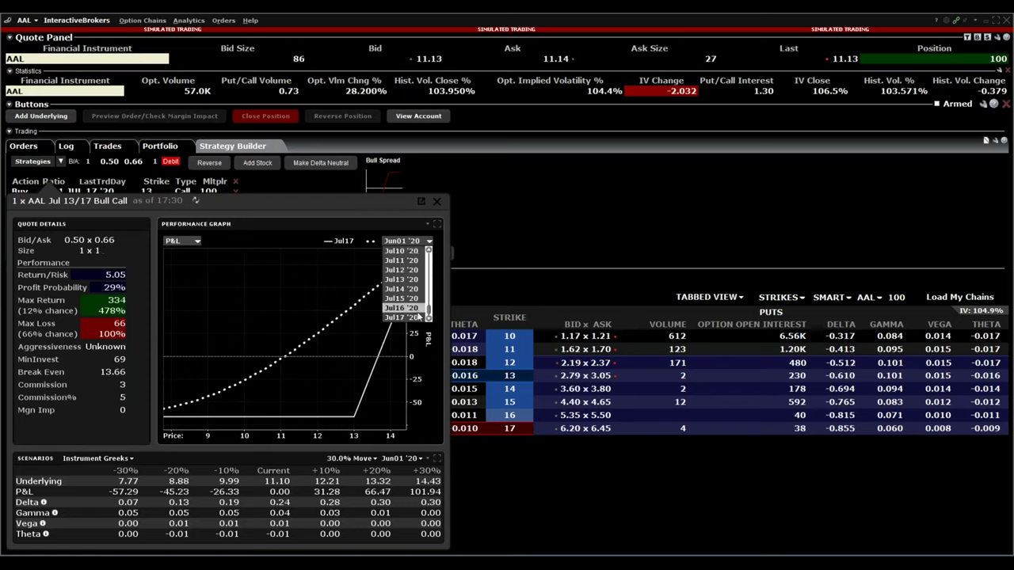
click(413, 317)
click(394, 242)
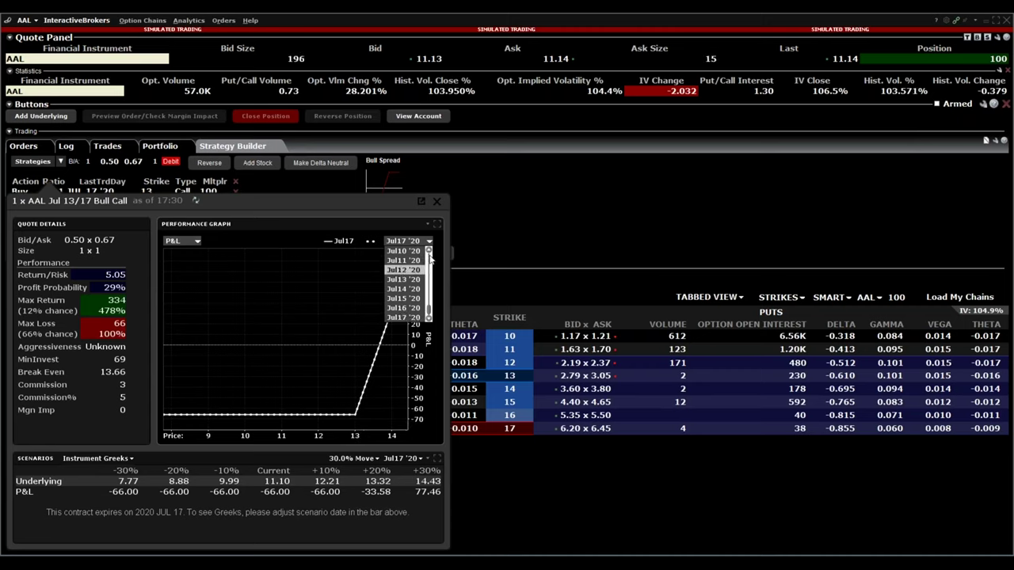
click(404, 318)
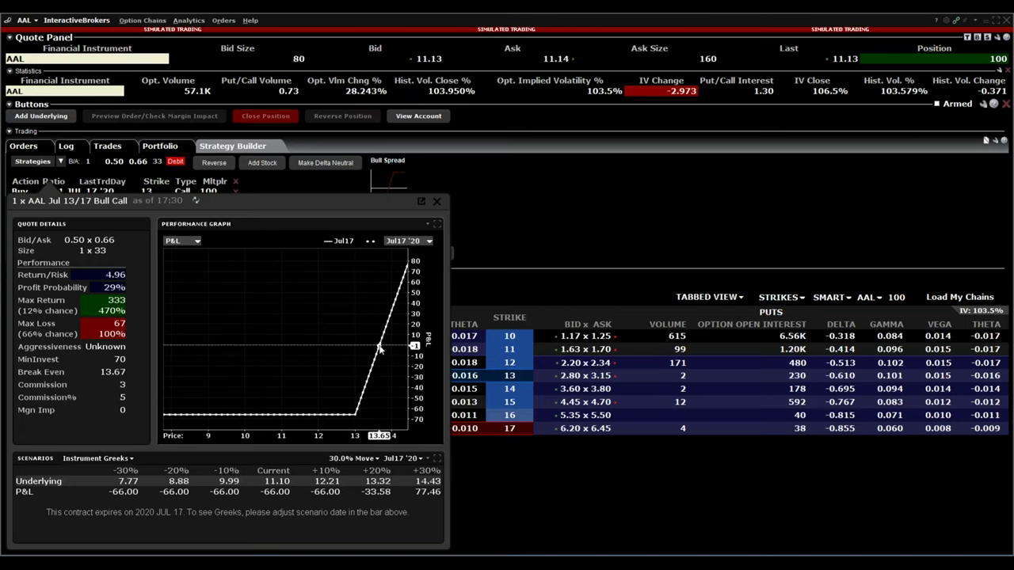
click(437, 202)
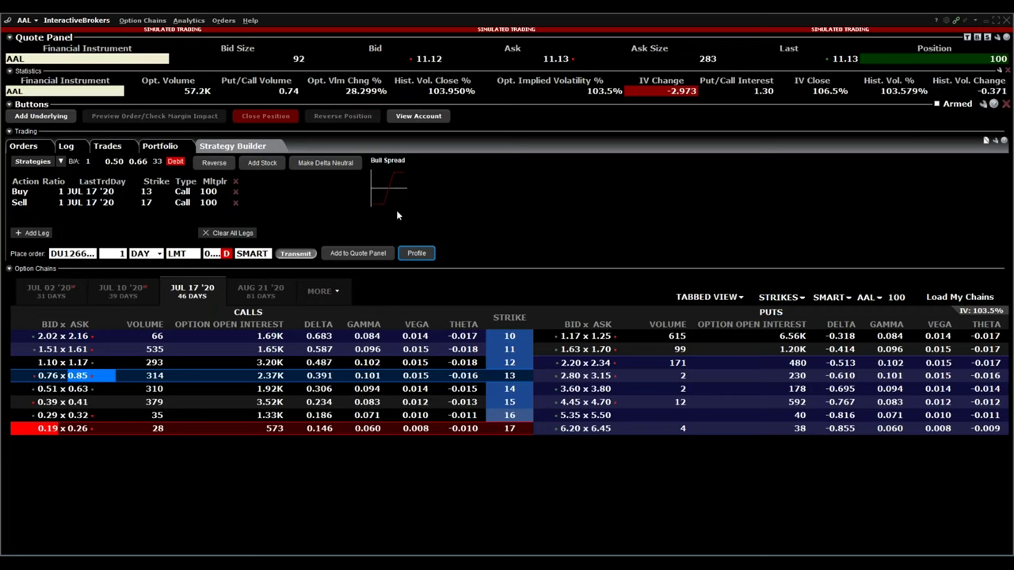
Clear the call spread's legs and add the 9.0 and 7.0 strikes to the JUL 17 '20 option chain
click(234, 182)
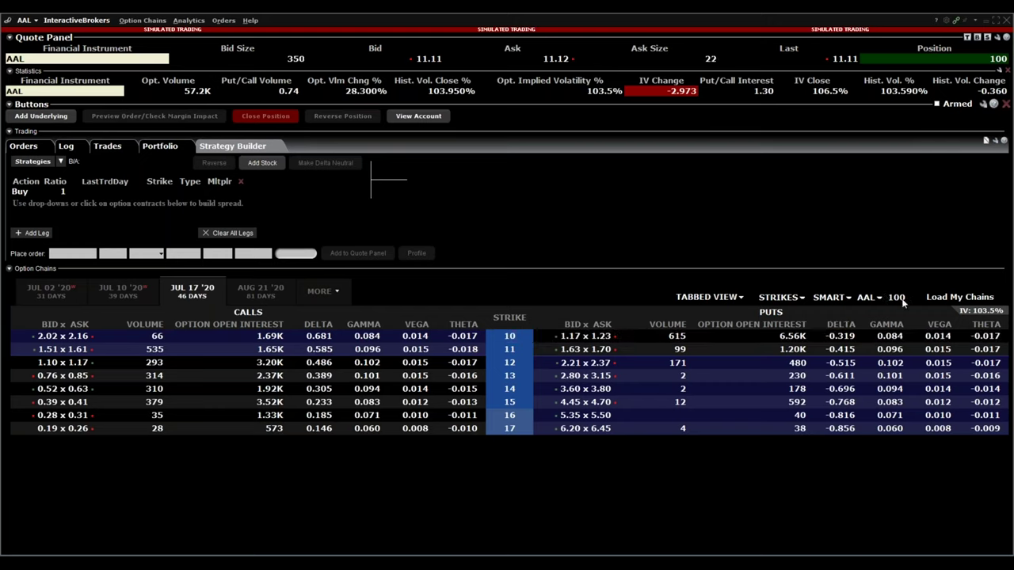
click(803, 297)
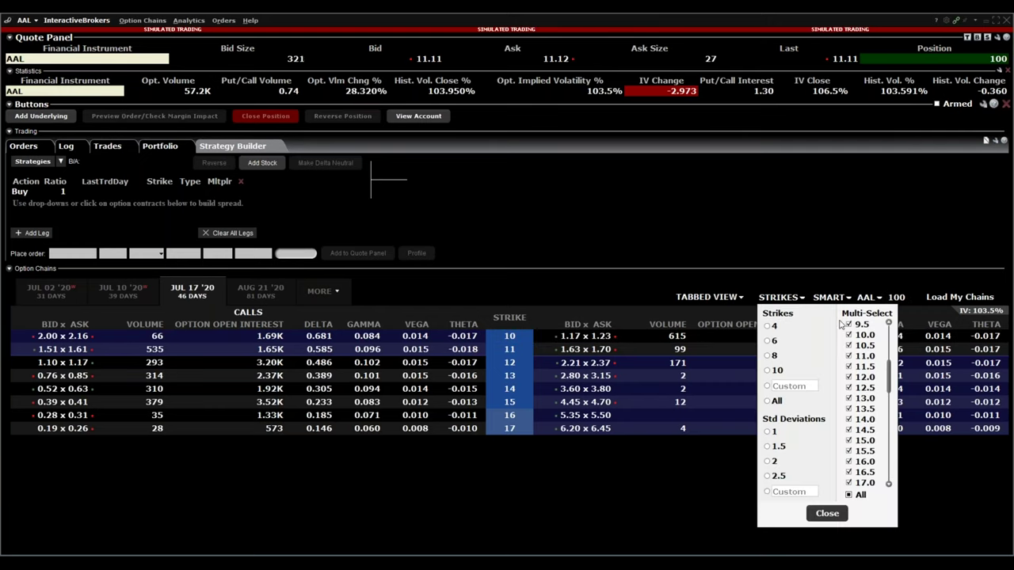
scroll(887, 325, up, 2)
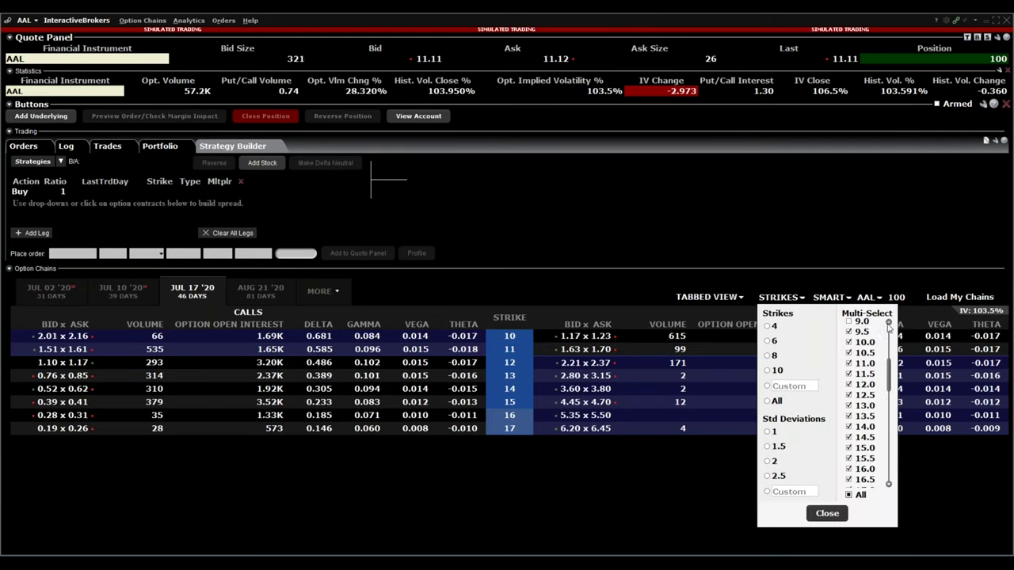
click(850, 351)
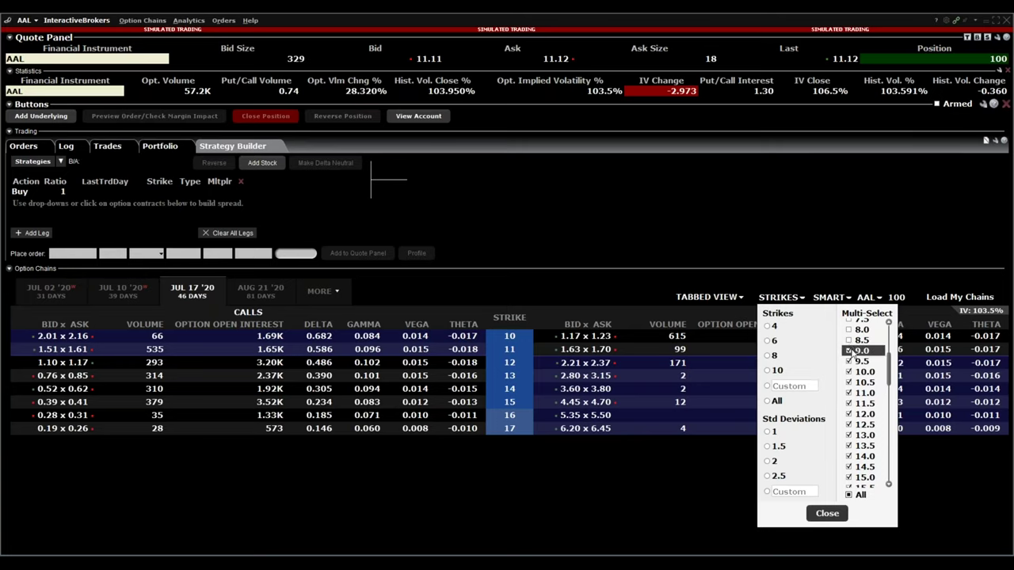
click(888, 323)
click(889, 323)
click(849, 324)
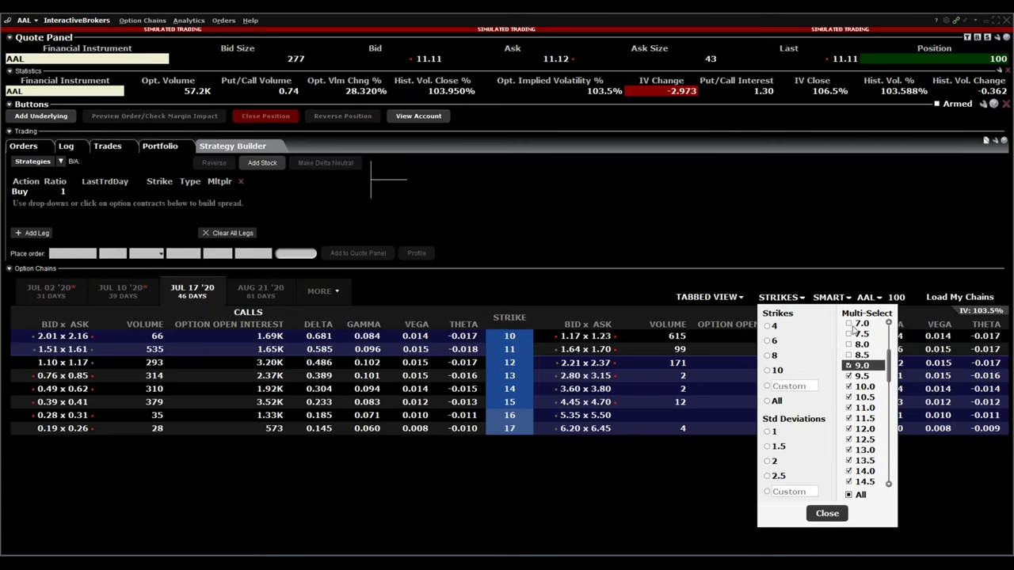
click(830, 512)
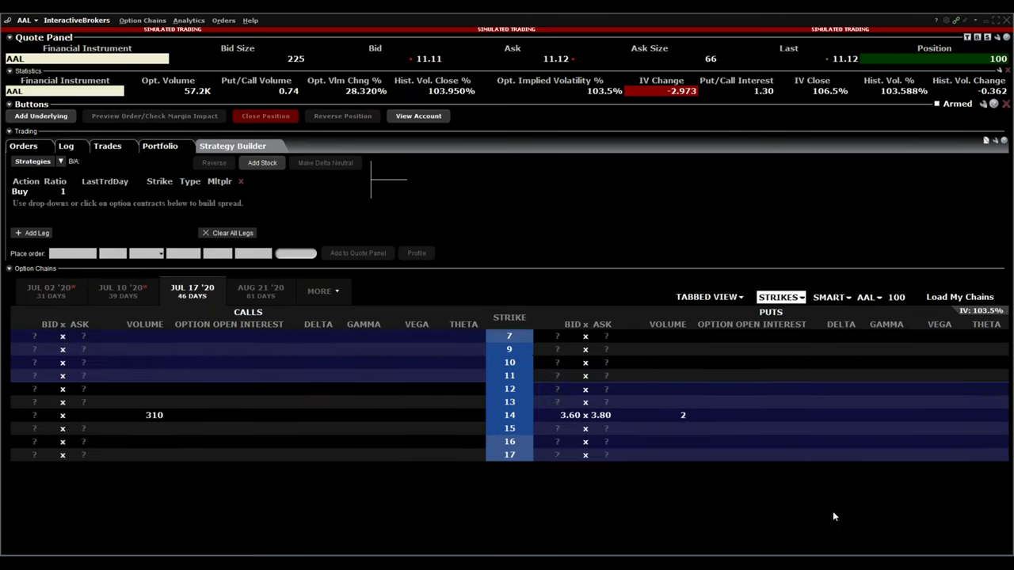
Build a bull put spread by selling the JUL 17 '20 9 put and buying the 7 put, with a limit price of -0.49
click(571, 349)
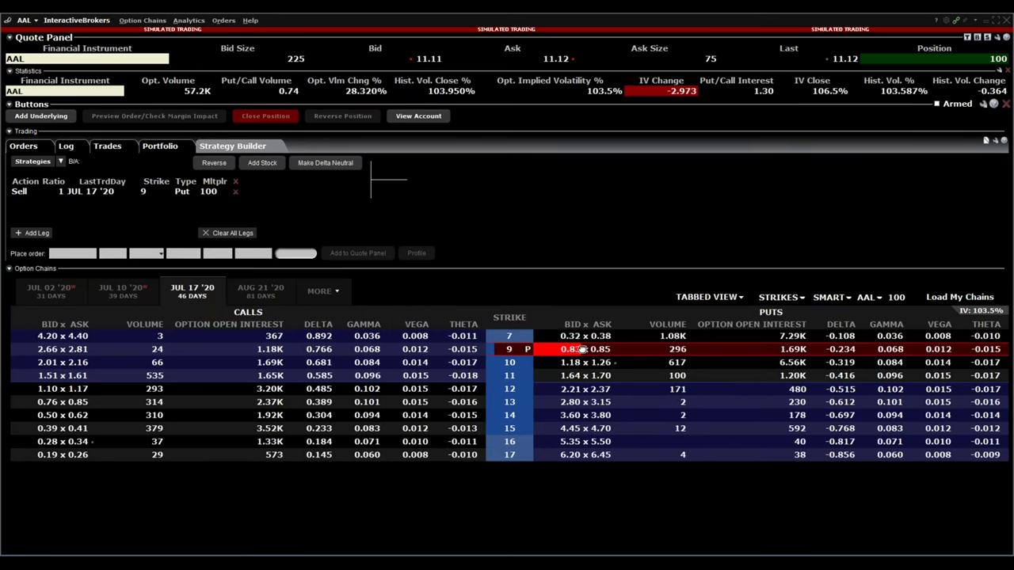
click(599, 336)
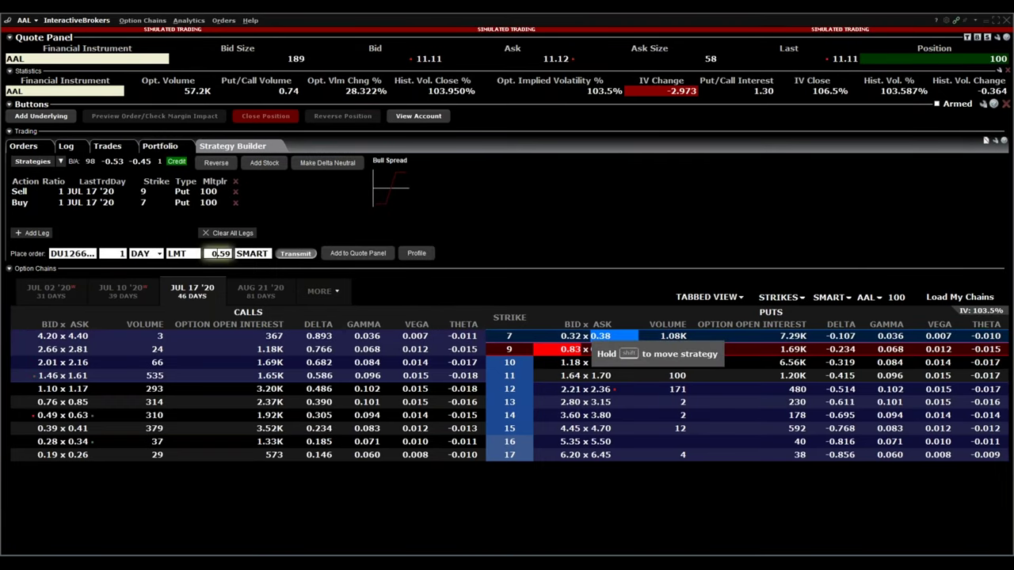
click(218, 255)
click(268, 362)
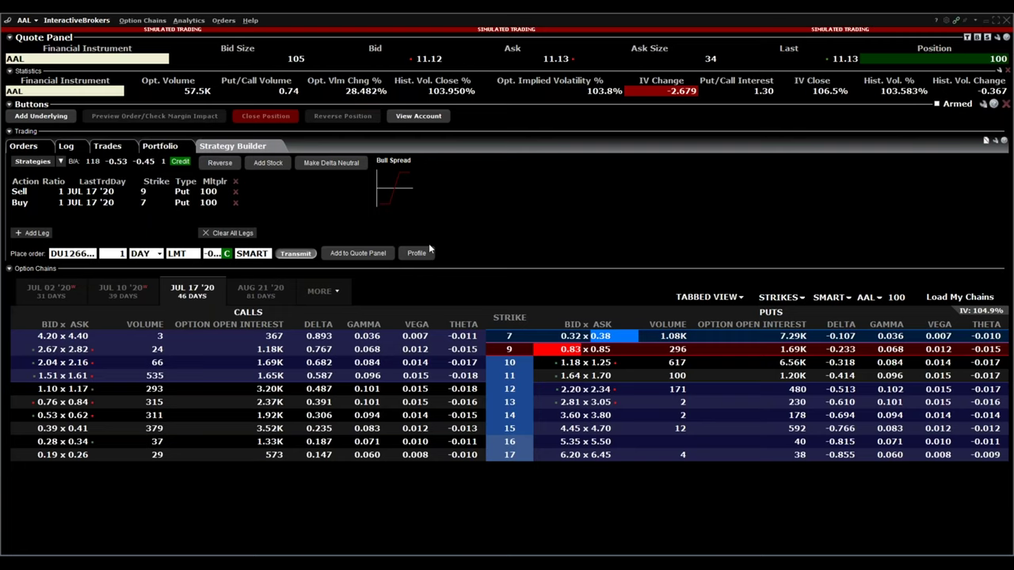
Open the bull put spread's performance profile, examine its graph, maximum return, maximum loss and profit probability, and close it
click(416, 254)
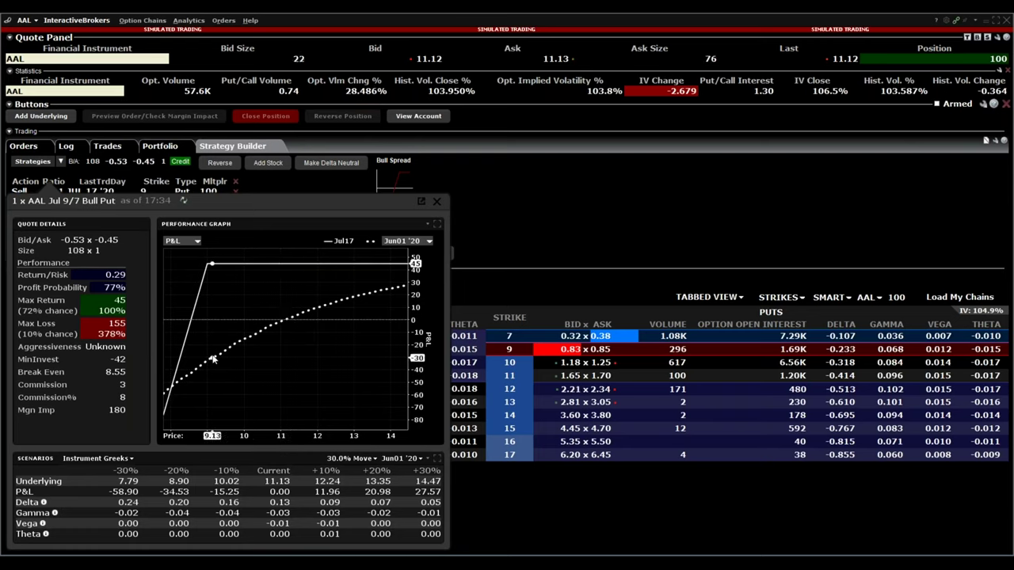
click(421, 241)
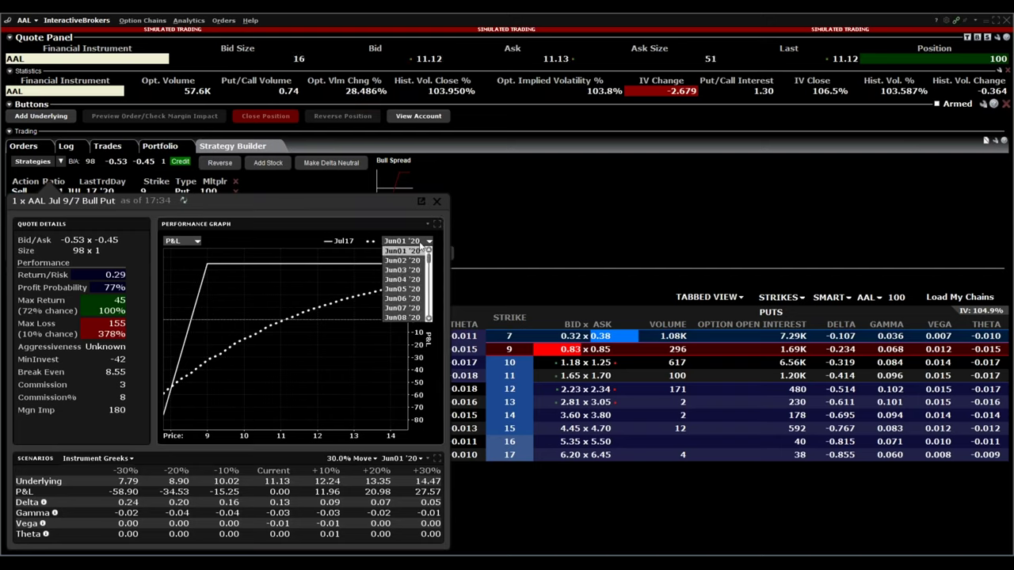
click(372, 203)
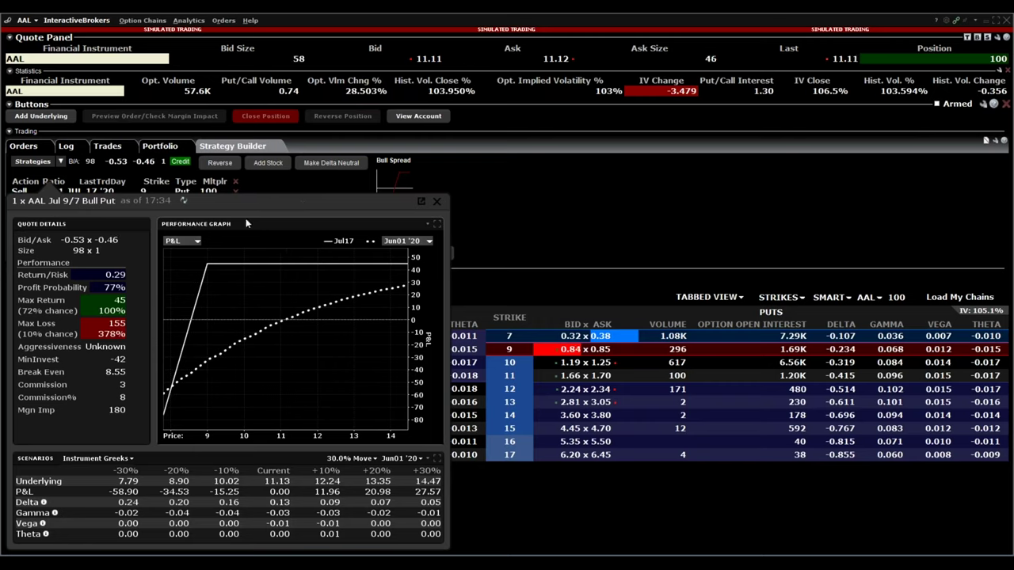
mouse_move(119, 302)
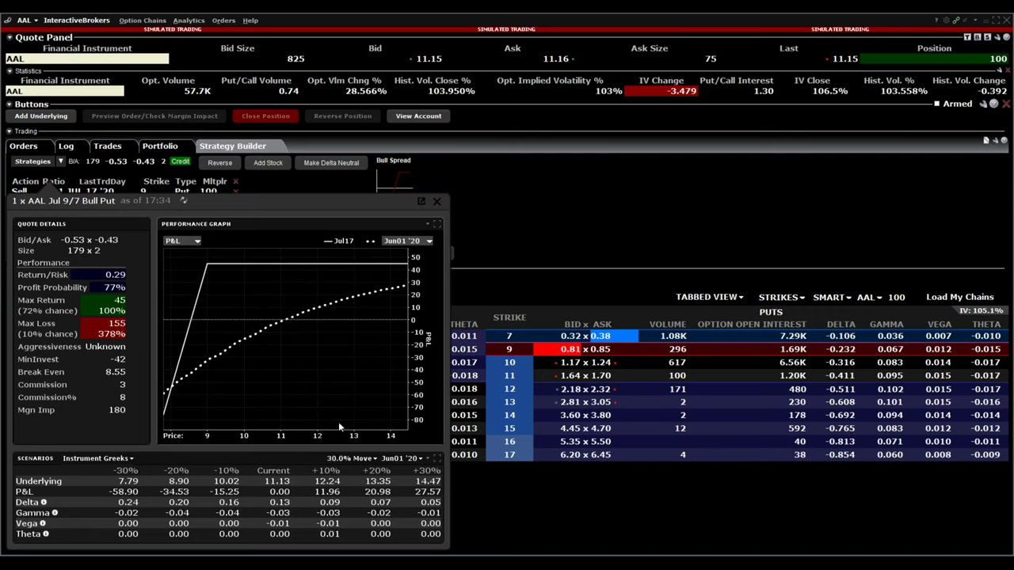
click(436, 205)
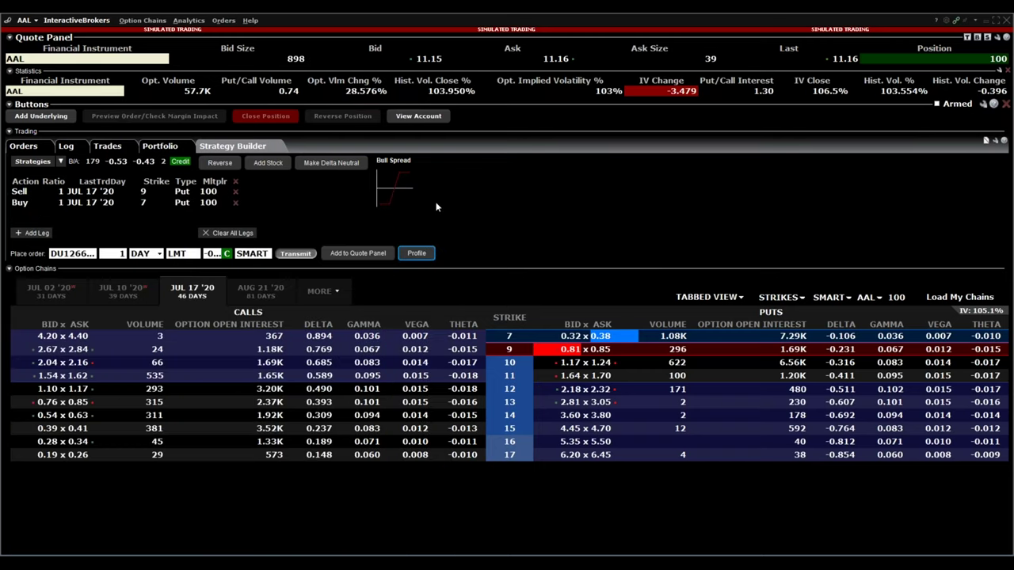
Set the bull put spread order's limit price to the mid-price of -0.48
click(214, 253)
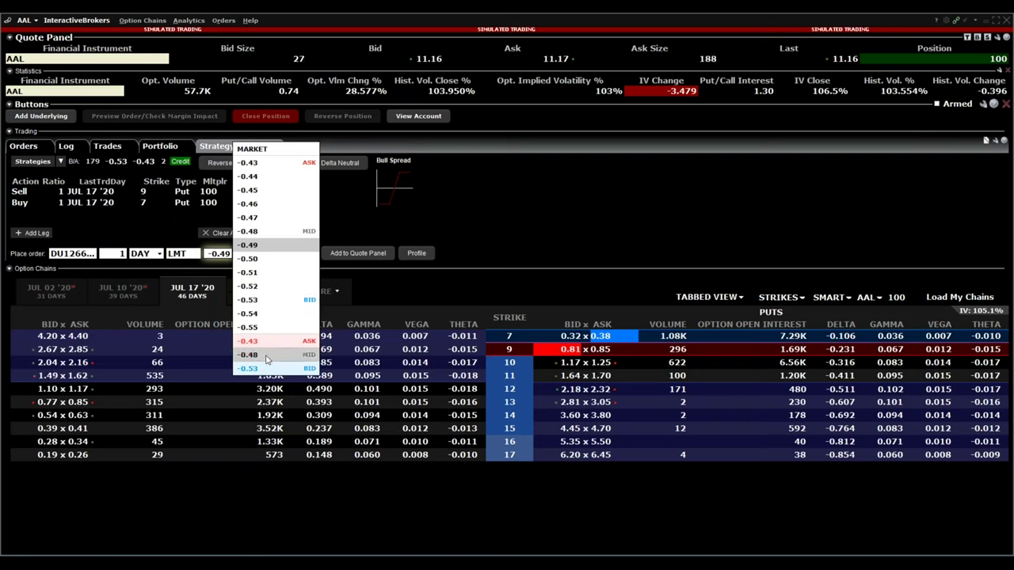
click(239, 357)
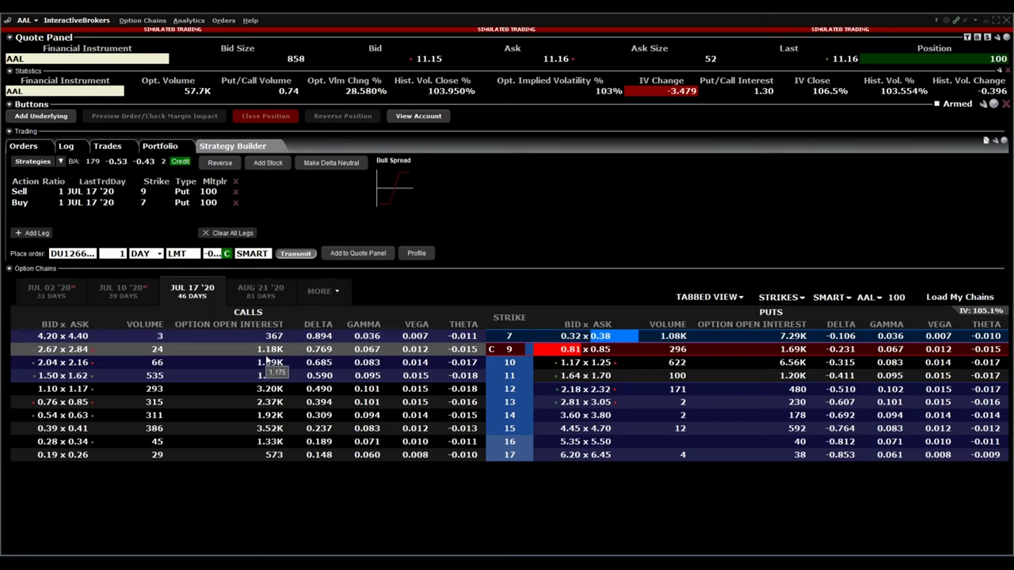